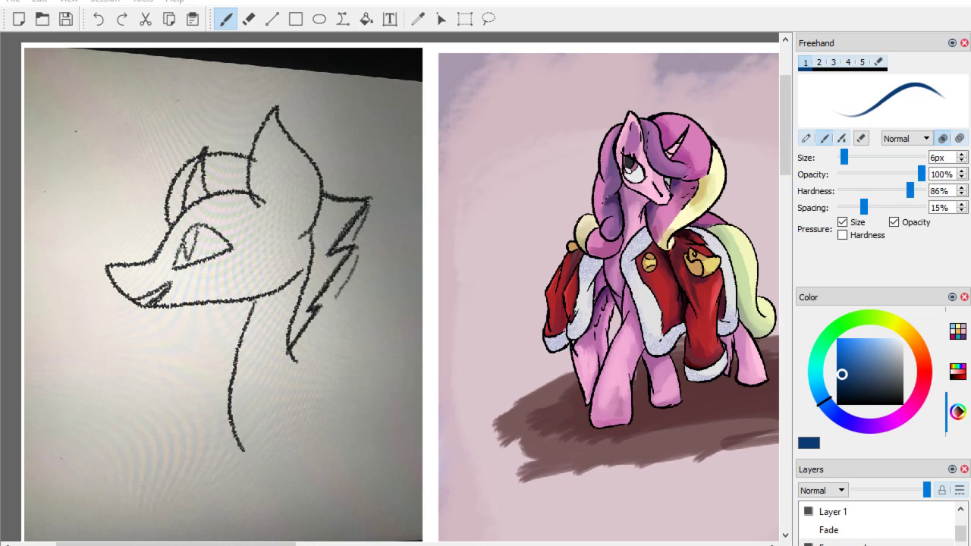
Insert a new layer above Layer 1 and make it the active drawing layer.
right_click(844, 514)
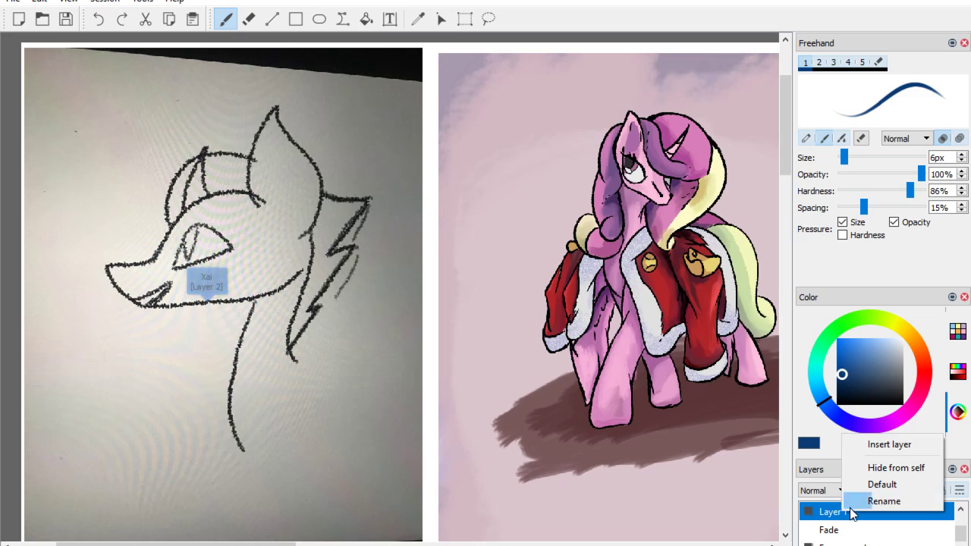
click(869, 446)
right_click(835, 515)
click(822, 517)
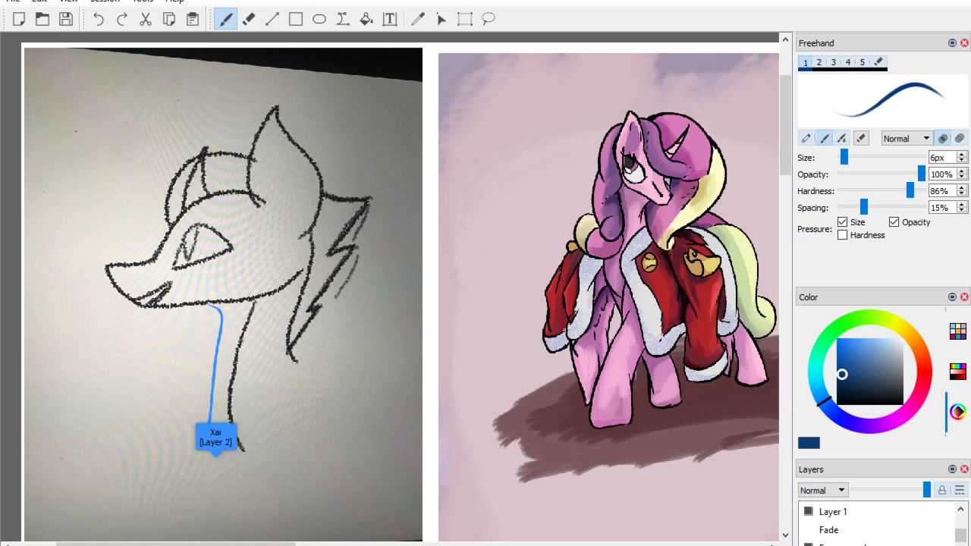
drag(960, 531, 960, 541)
click(960, 507)
click(960, 507)
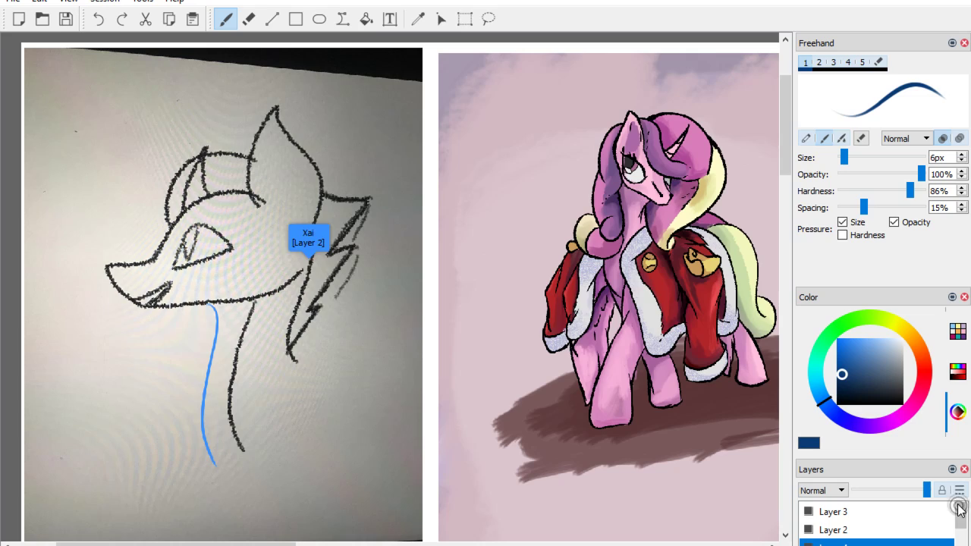
click(847, 530)
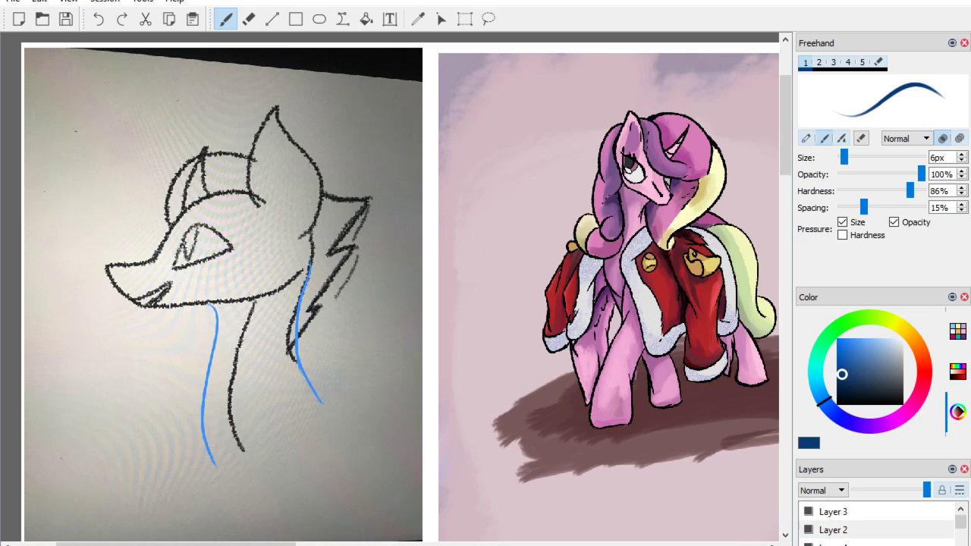
click(832, 545)
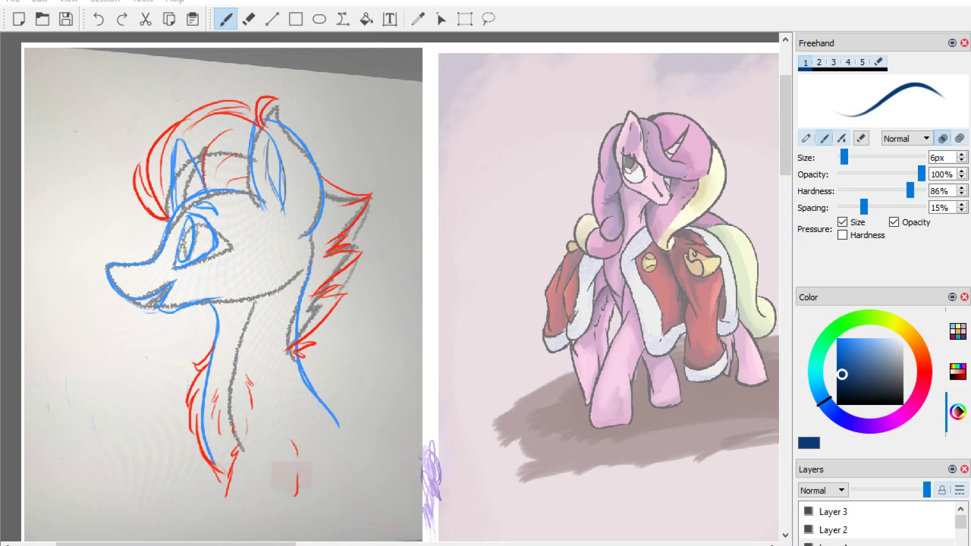
Write the rating "1000/10" in dark blue above the pink pony wearing the red coat.
scroll(390, 296, right, 2)
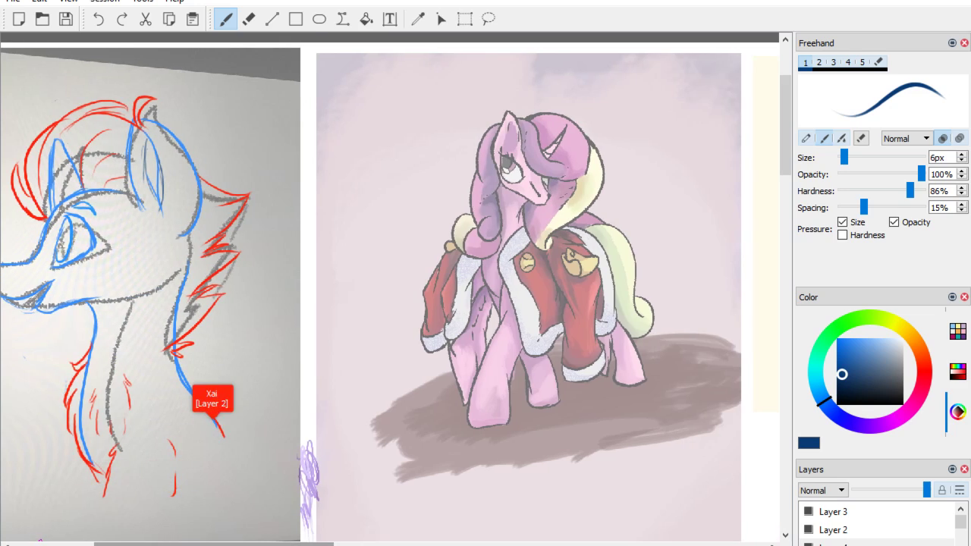
scroll(390, 296, right, 4)
drag(284, 544, 272, 544)
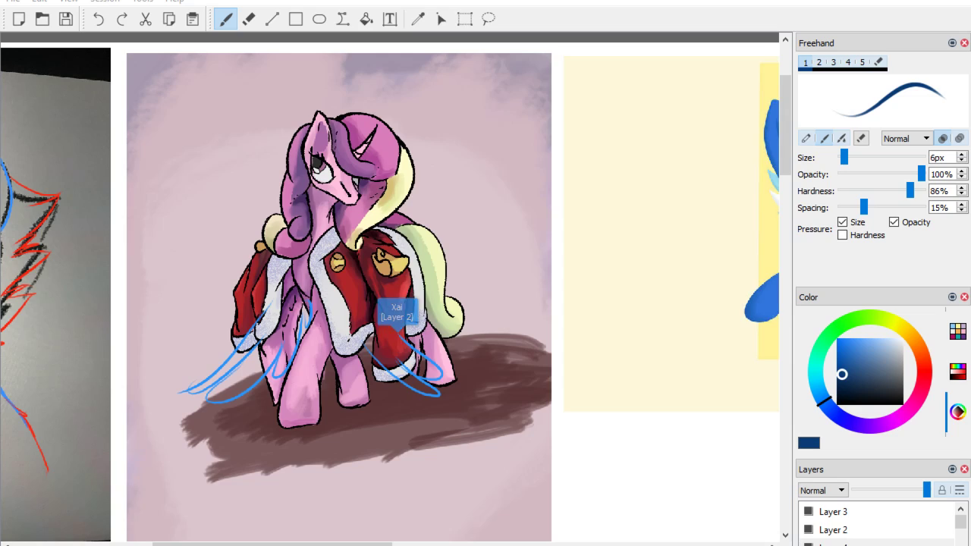
drag(426, 88, 430, 111)
drag(436, 91, 483, 105)
drag(493, 92, 492, 93)
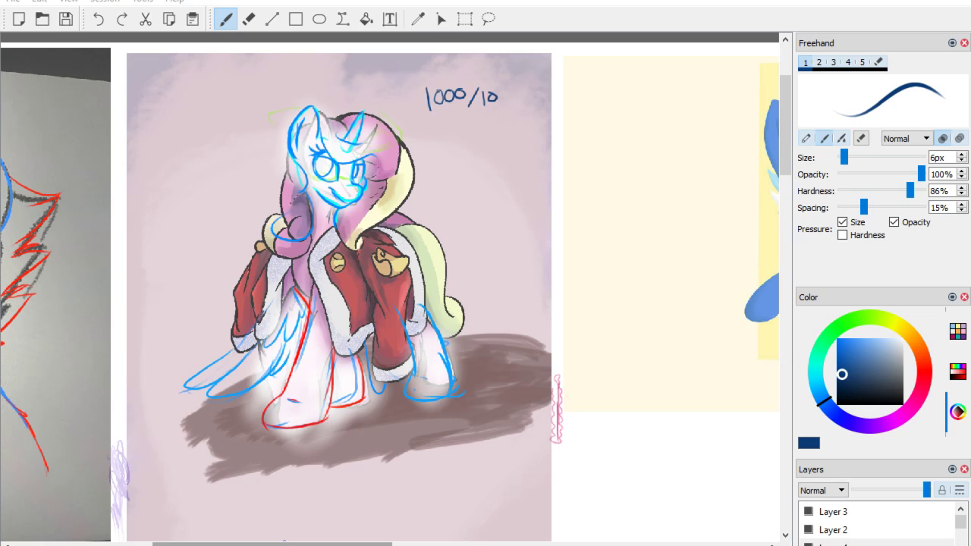
Set the freehand brush colour to dark red.
drag(284, 542, 415, 541)
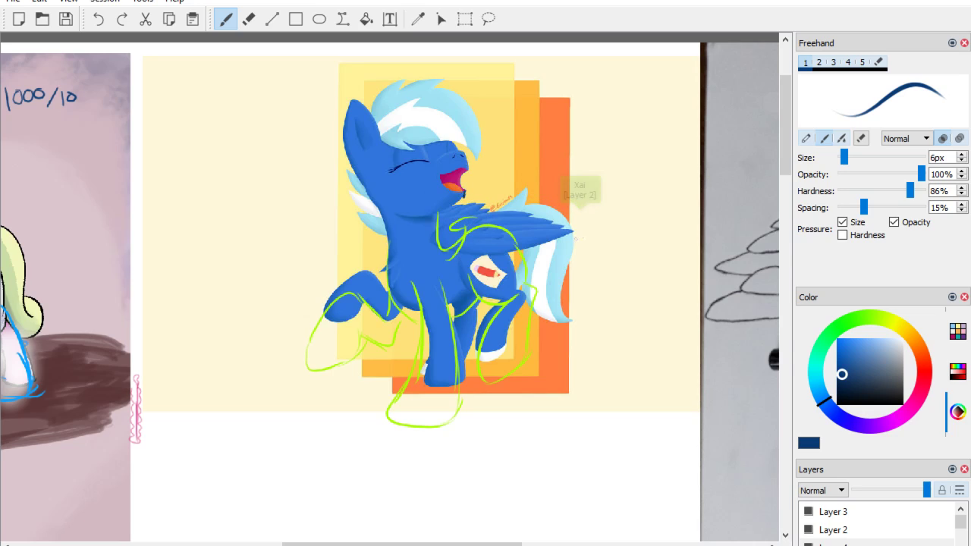
click(915, 370)
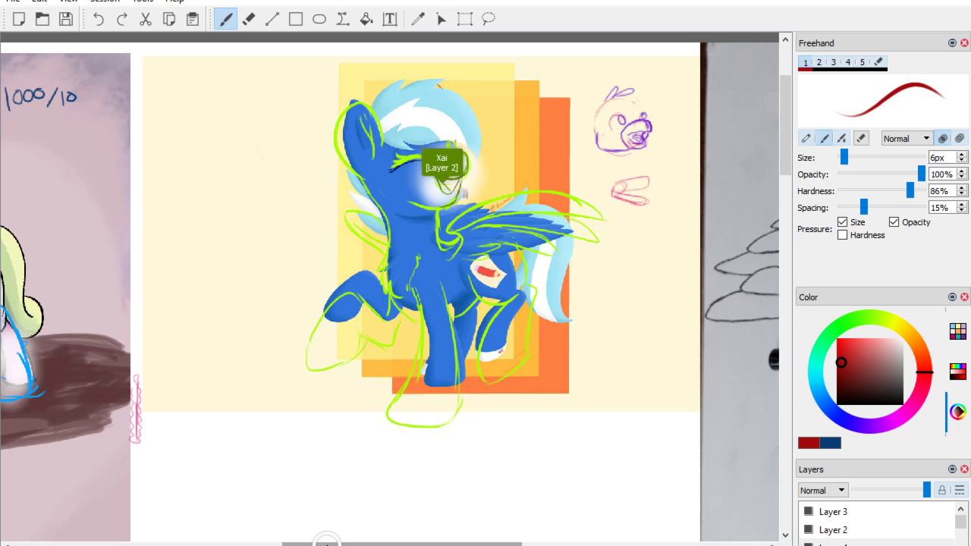
right_click(327, 545)
click(327, 544)
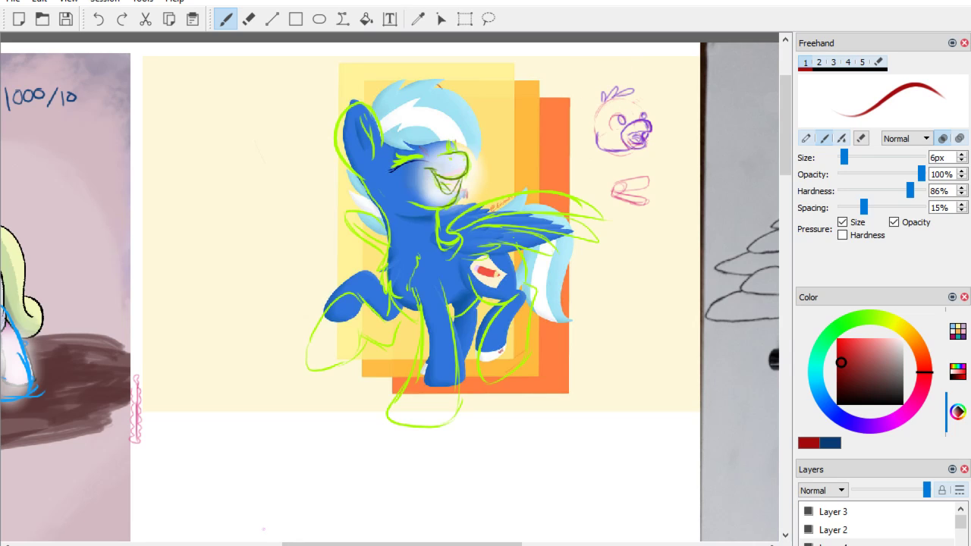
mouse_move(327, 544)
mouse_down()
mouse_move(524, 545)
mouse_move(504, 544)
mouse_up()
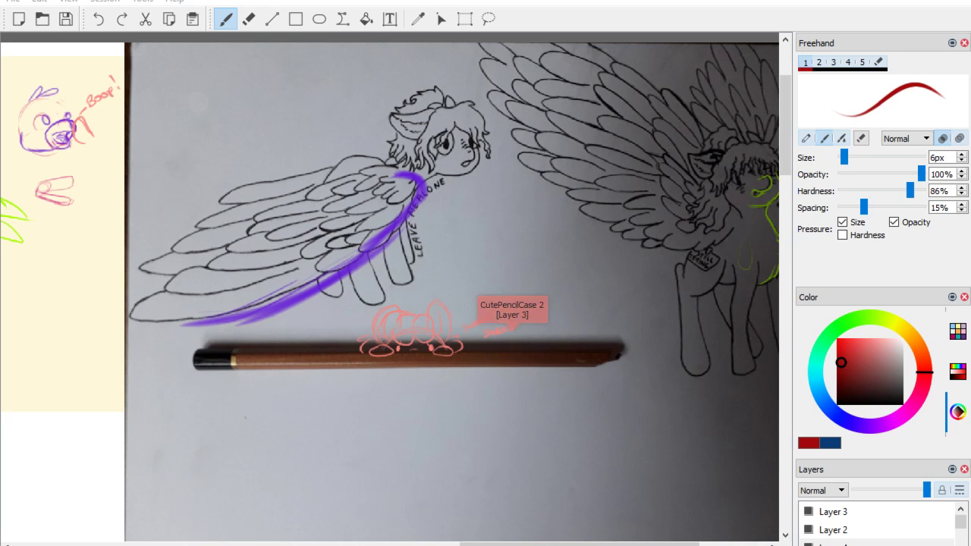
Switch to the browser window with DeviantArt's Pegasus Wing Tutorial, maximize it on this screen and enlarge the tutorial image to full size.
drag(136, 0, 303, 0)
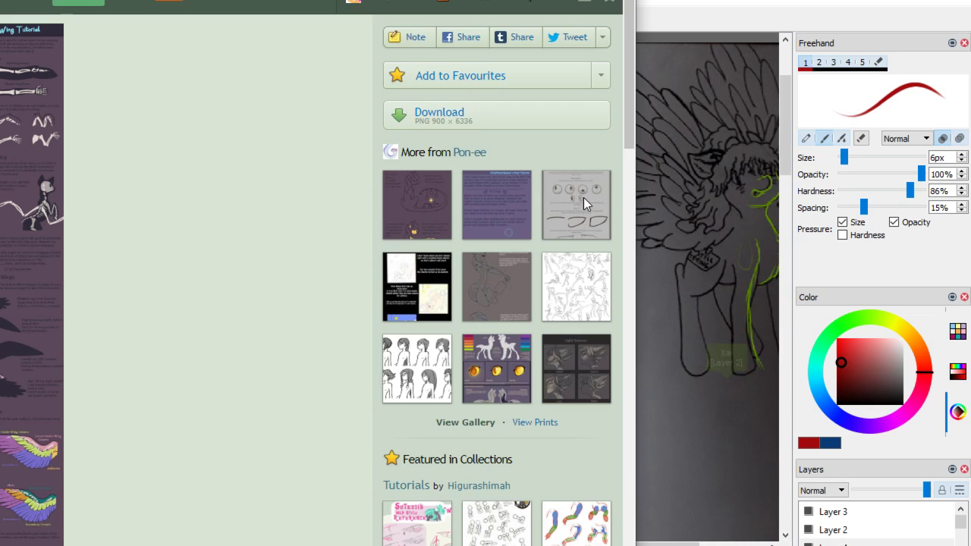
drag(584, 0, 663, 0)
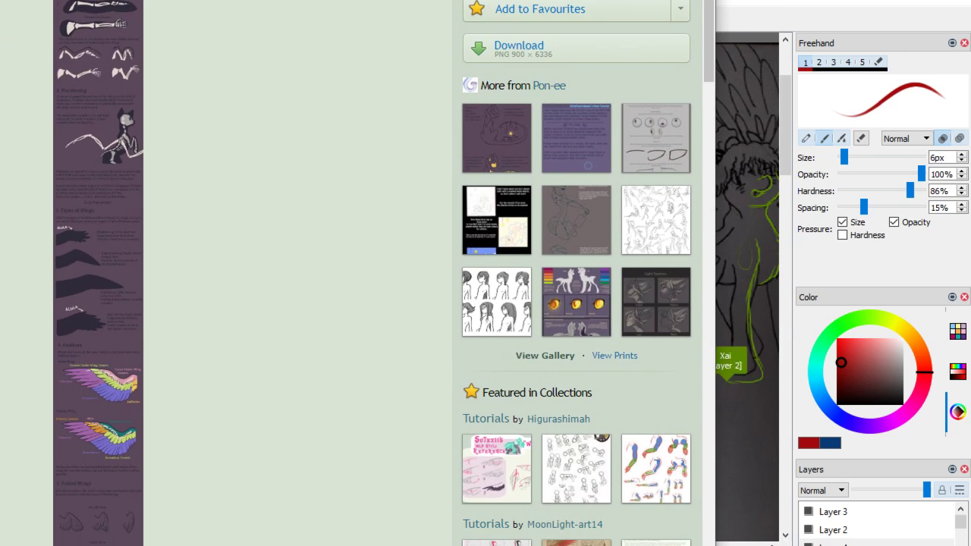
key(super+Right)
key(super+Up)
key(super+Up)
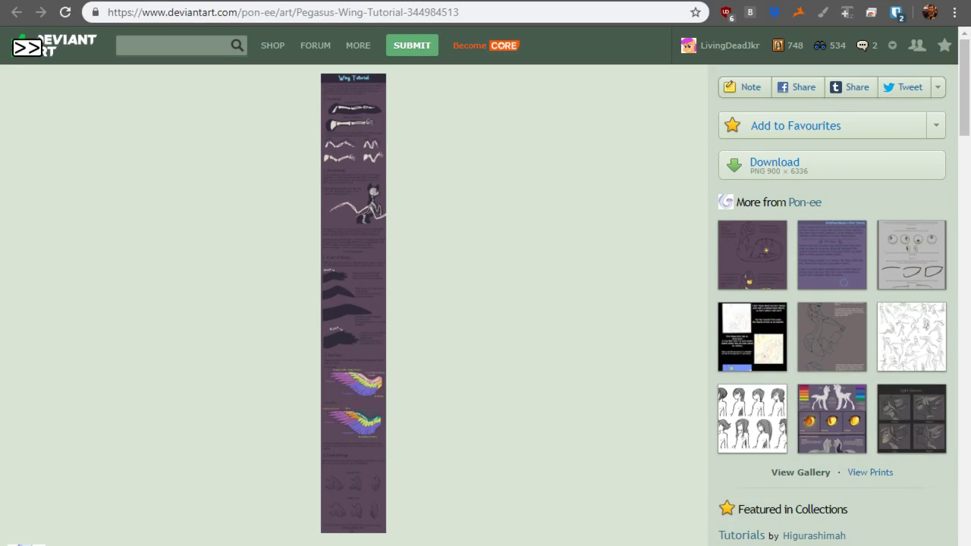
click(353, 303)
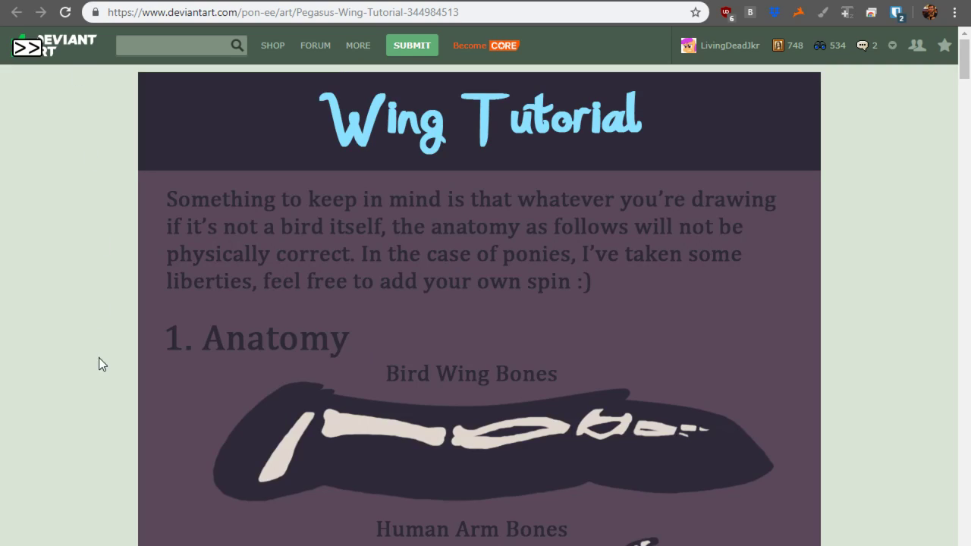
Read through the wing tutorial's sections on anatomy, positioning, types of wings and feathers.
scroll(110, 342, down, 8)
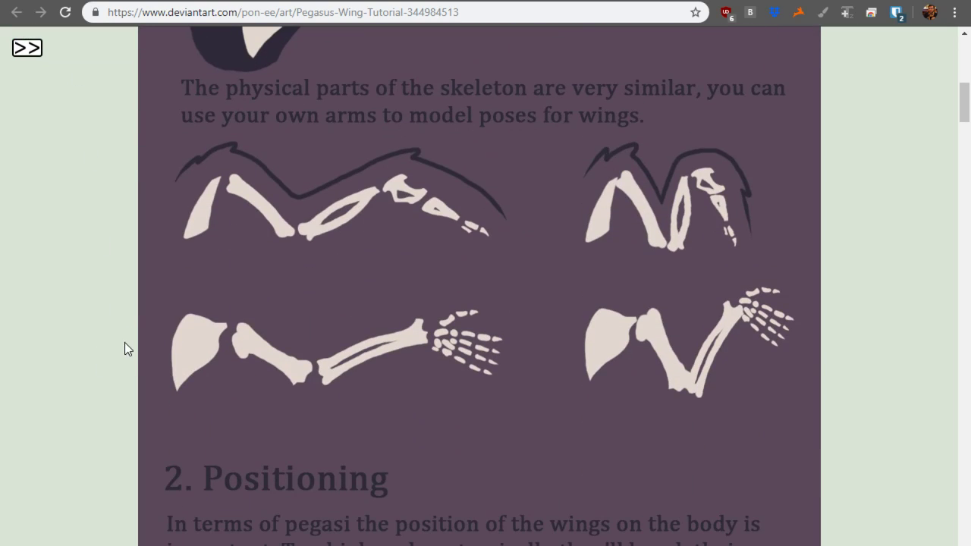
scroll(107, 339, down, 8)
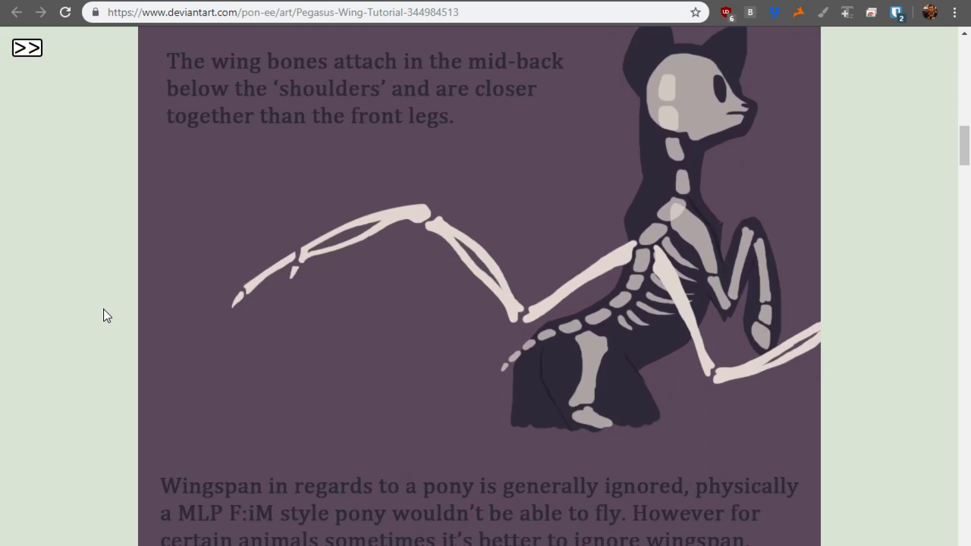
scroll(111, 307, down, 12)
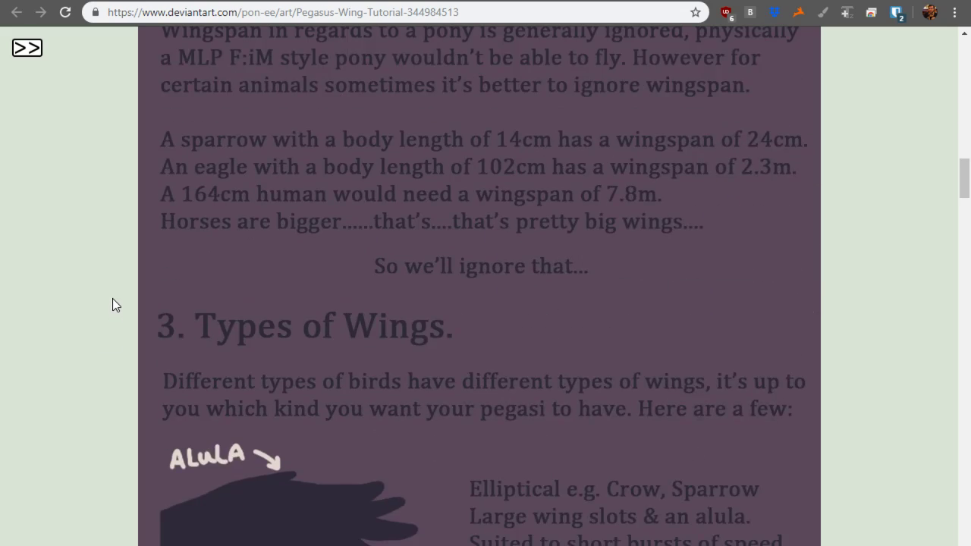
scroll(113, 298, up, 1)
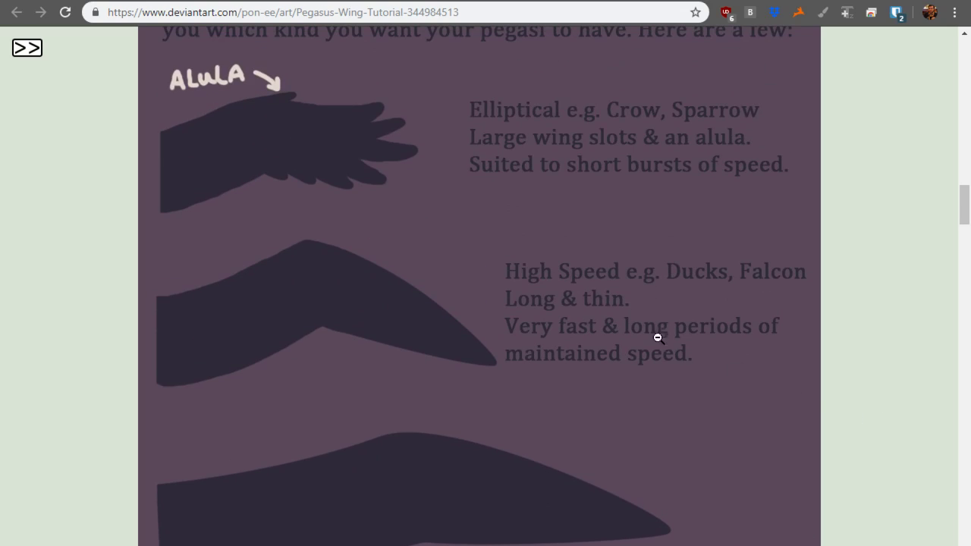
scroll(654, 334, down, 6)
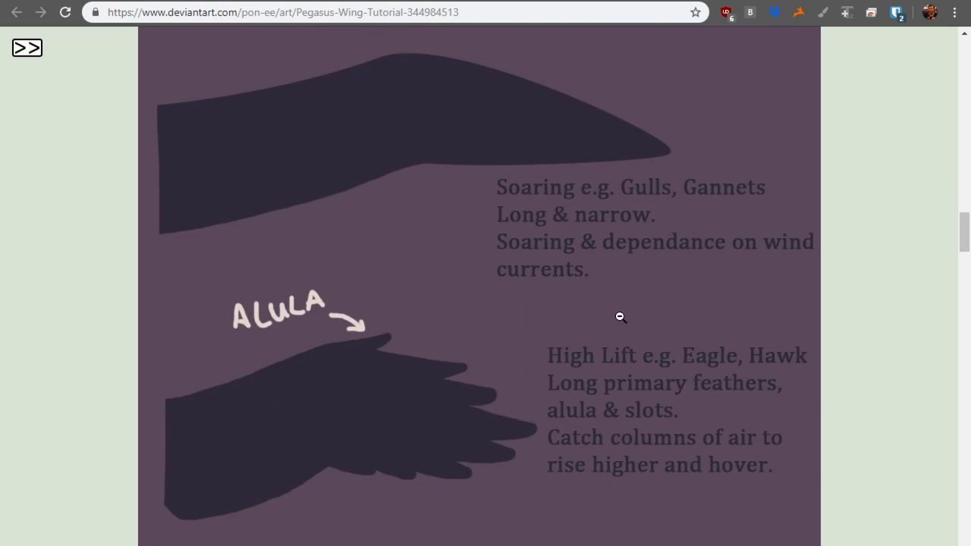
scroll(557, 297, down, 6)
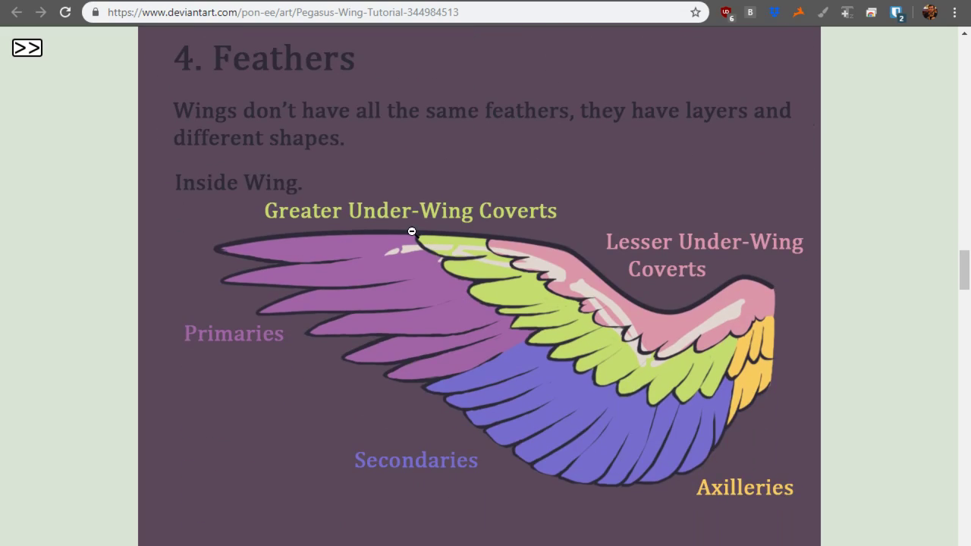
scroll(409, 235, down, 7)
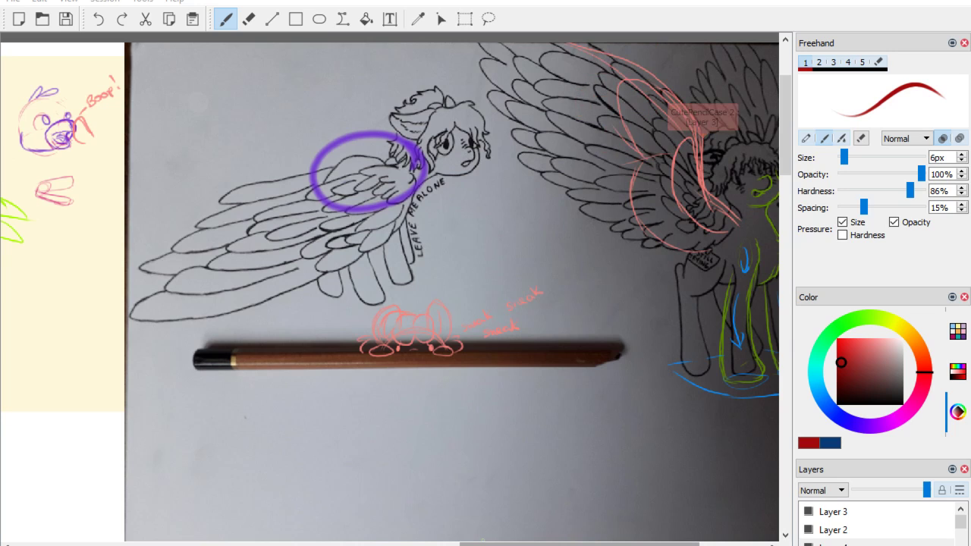
Examine the complete spread-wing pegasus sketch with its overdrawn corrections on the shared canvas.
drag(579, 544, 603, 544)
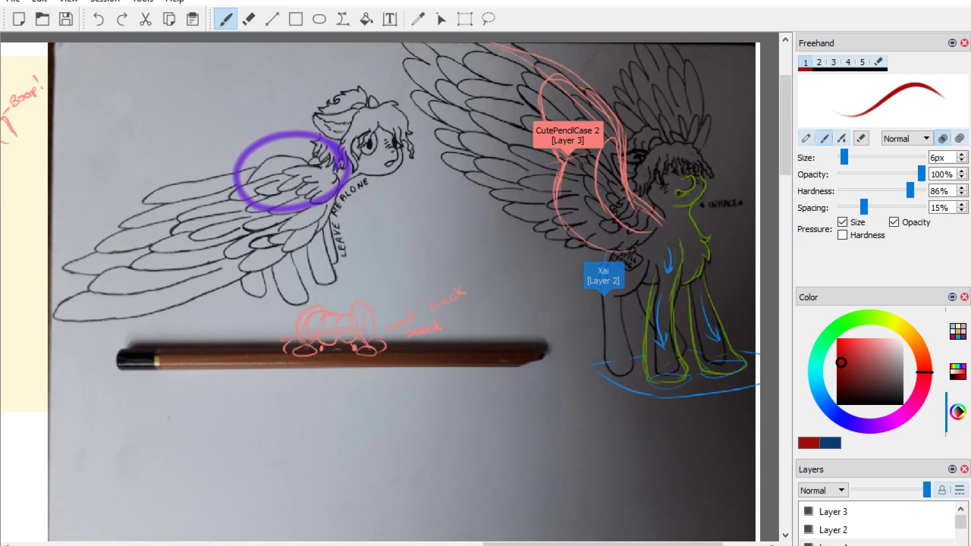
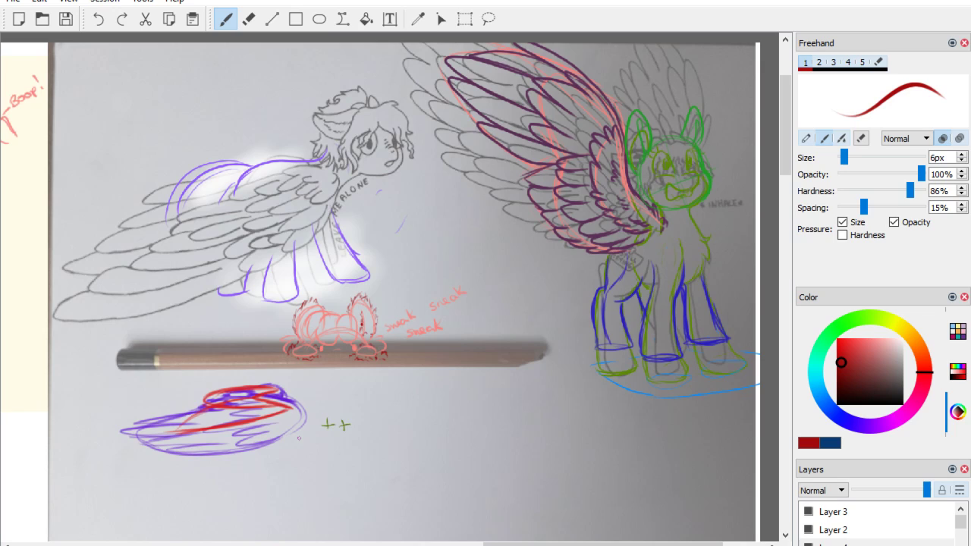
Find the Octavia Melody pencil sketch at the canvas's lower-left edge and examine it up close.
mouse_move(785, 145)
mouse_down()
mouse_move(774, 229)
mouse_move(783, 249)
mouse_up()
scroll(569, 224, down, 4)
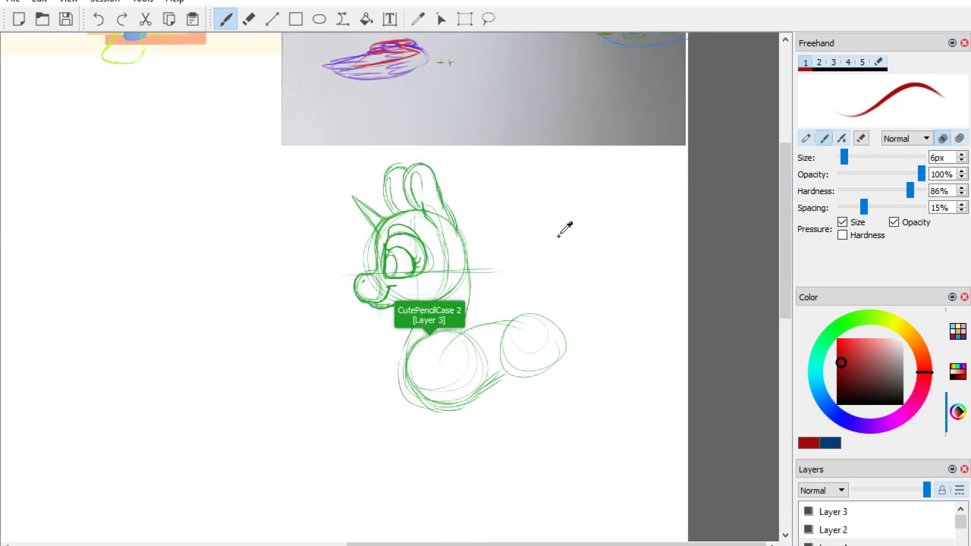
drag(310, 527, 285, 528)
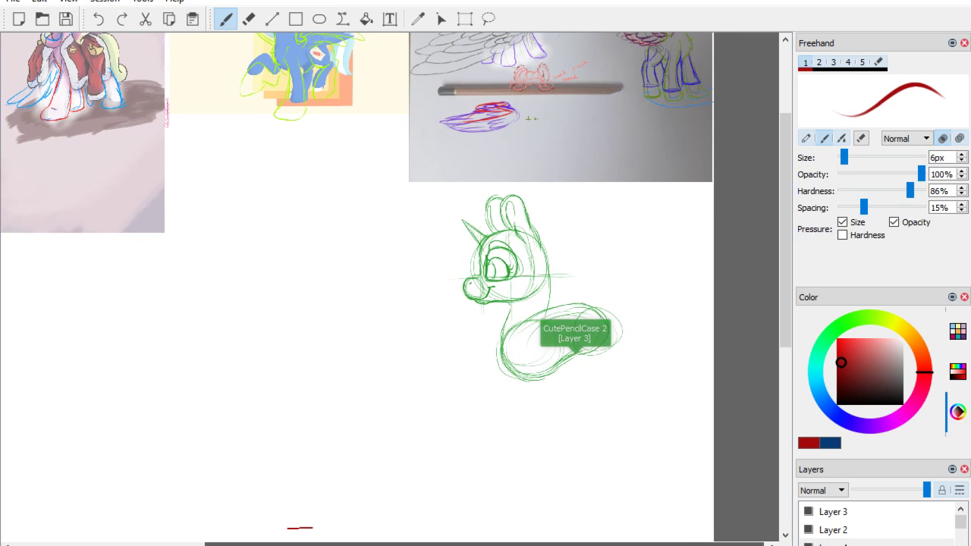
drag(244, 544, 48, 484)
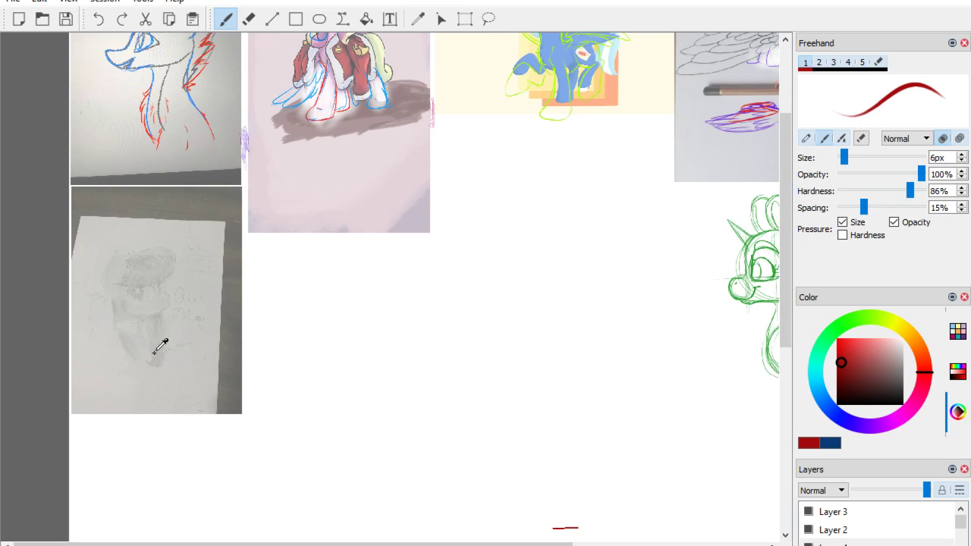
scroll(154, 352, up, 5)
mouse_move(146, 338)
mouse_down()
mouse_move(648, 366)
mouse_move(730, 253)
mouse_move(661, 293)
mouse_move(699, 298)
mouse_up()
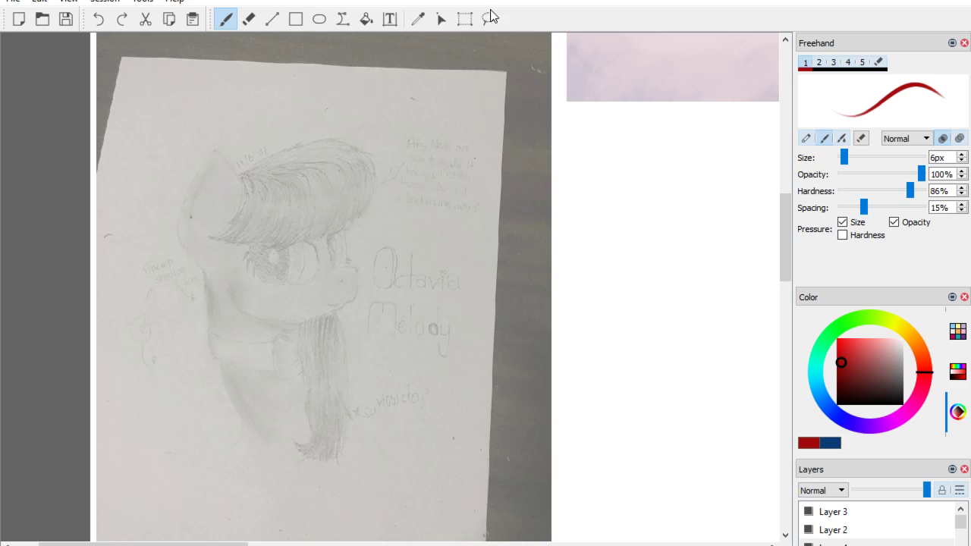